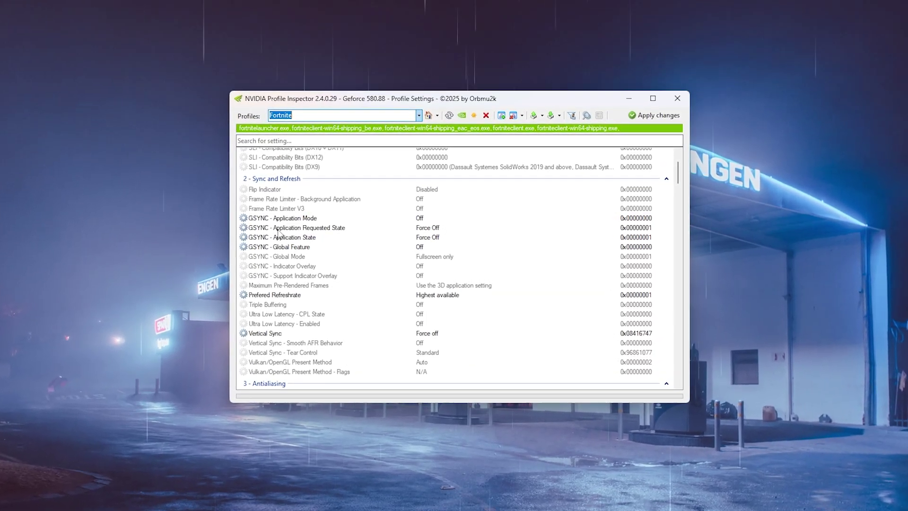
Step: Scroll the Fortnite profile down to Sync and Refresh and select the Vertical Sync value for editing
{"action": "scroll", "coordinate": [271, 239], "scroll_direction": "down", "scroll_amount": 1}
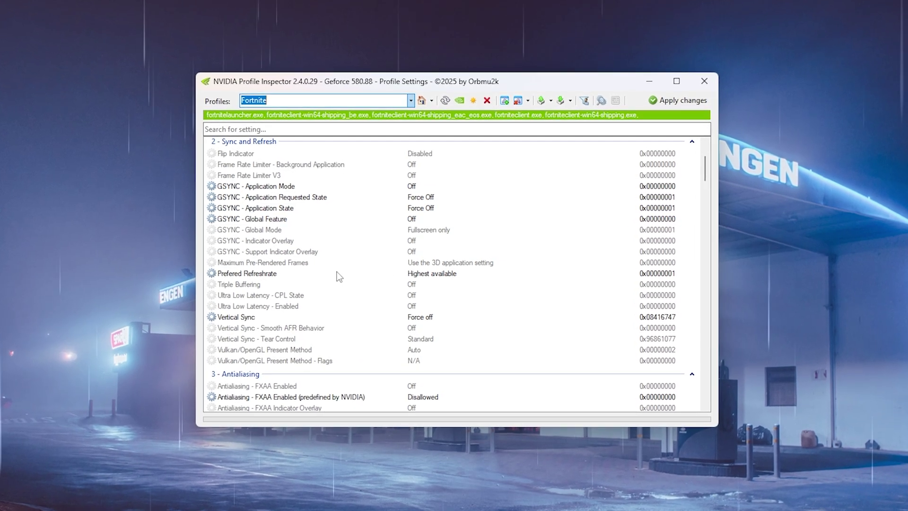
{"action": "scroll", "coordinate": [337, 273], "scroll_direction": "down", "scroll_amount": 1}
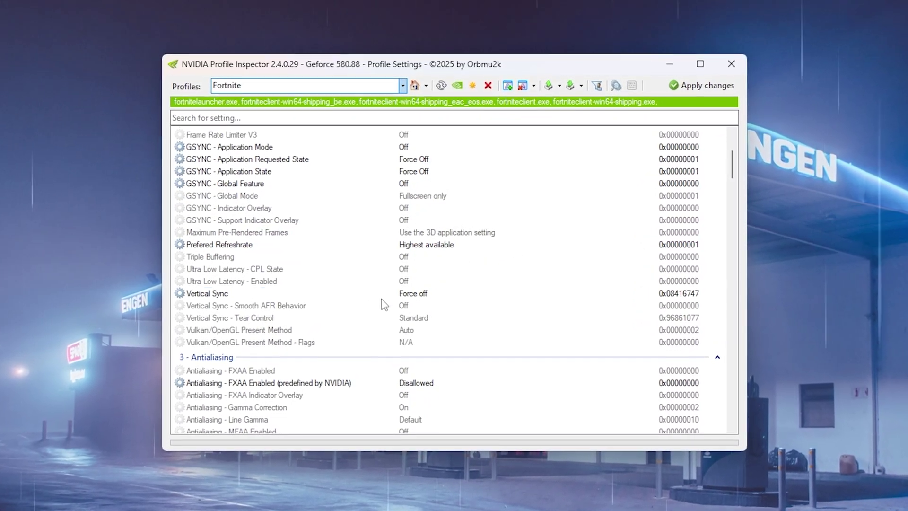
{"action": "left_click", "coordinate": [315, 297]}
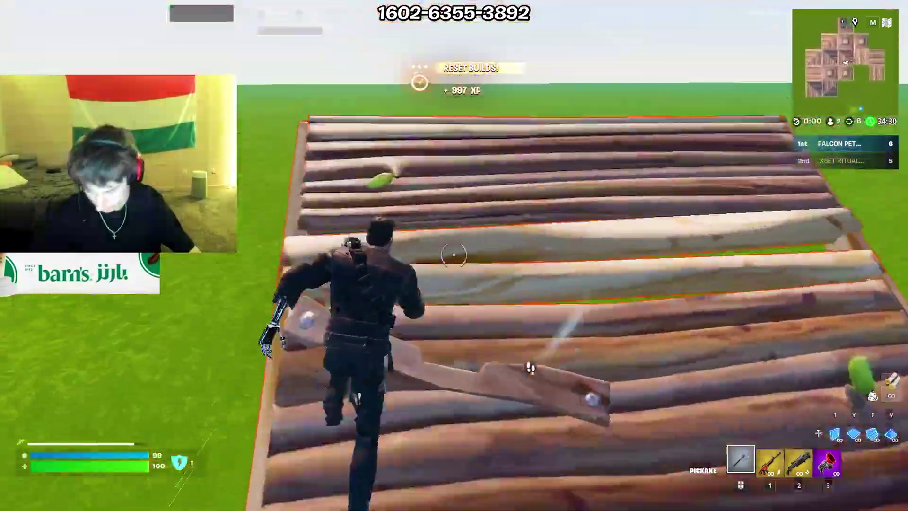
{"action": "key", "text": "2"}
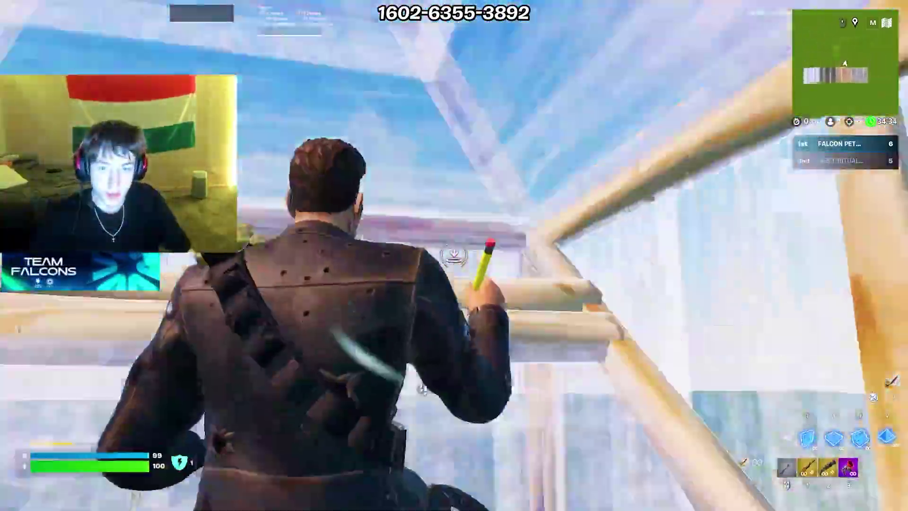
{"action": "key", "text": "g"}
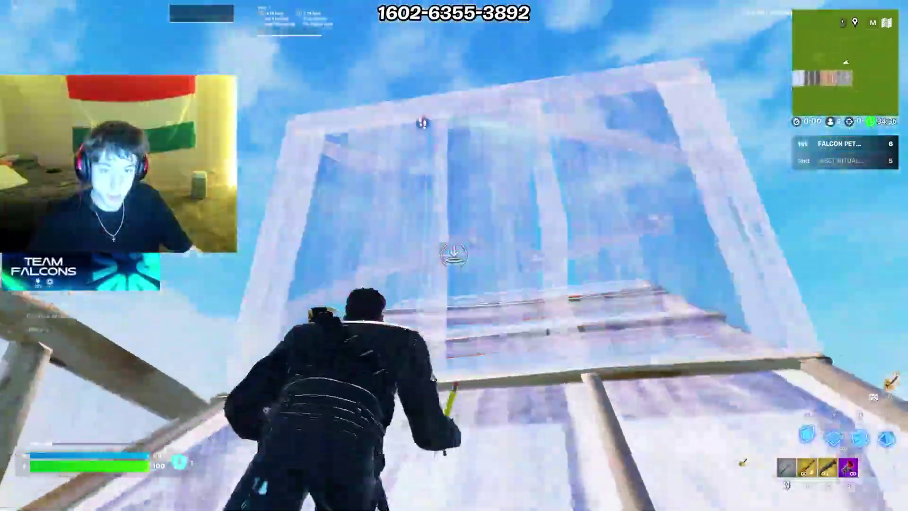
{"action": "key", "text": "2"}
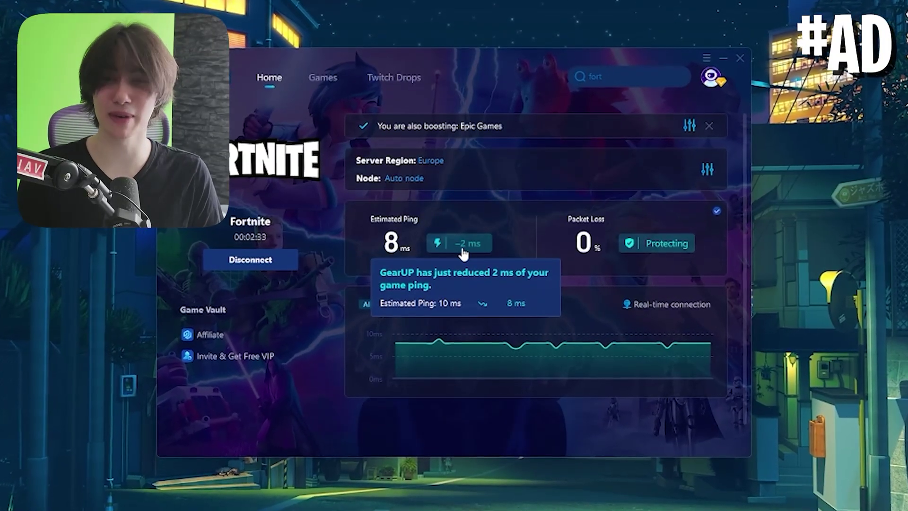
{"action": "mouse_move", "coordinate": [654, 250]}
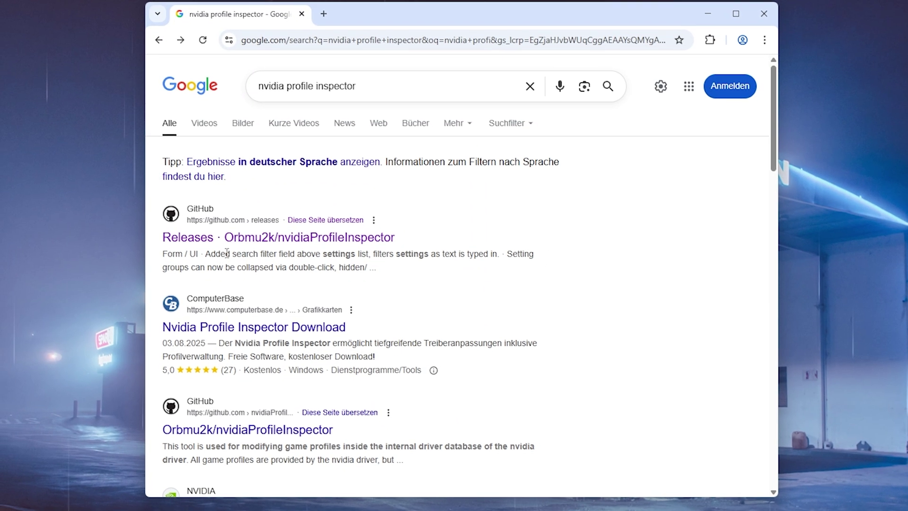
Step: From the nvidia profile inspector search results, open the GitHub 2.4.0.29 release page
{"action": "left_click_drag", "start_coordinate": [265, 94], "coordinate": [371, 95]}
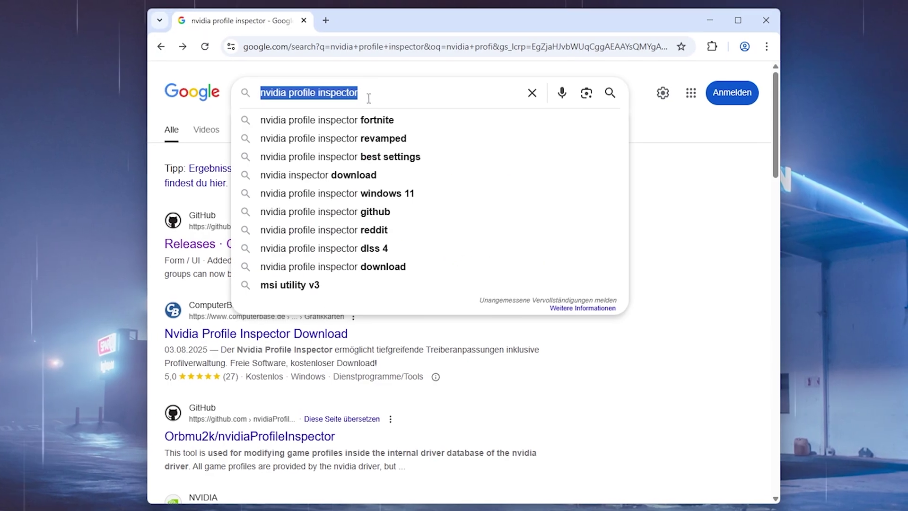
{"action": "left_click", "coordinate": [611, 161]}
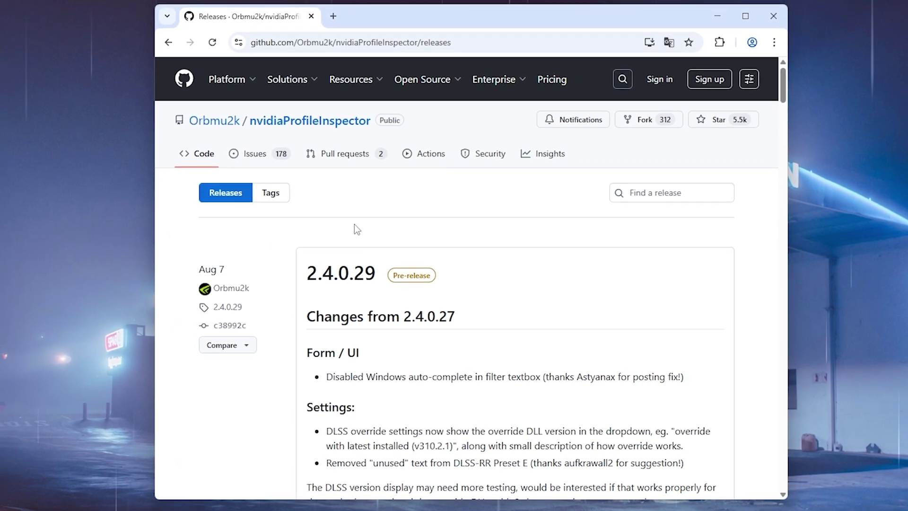
{"action": "scroll", "coordinate": [342, 225], "scroll_direction": "down", "scroll_amount": 1}
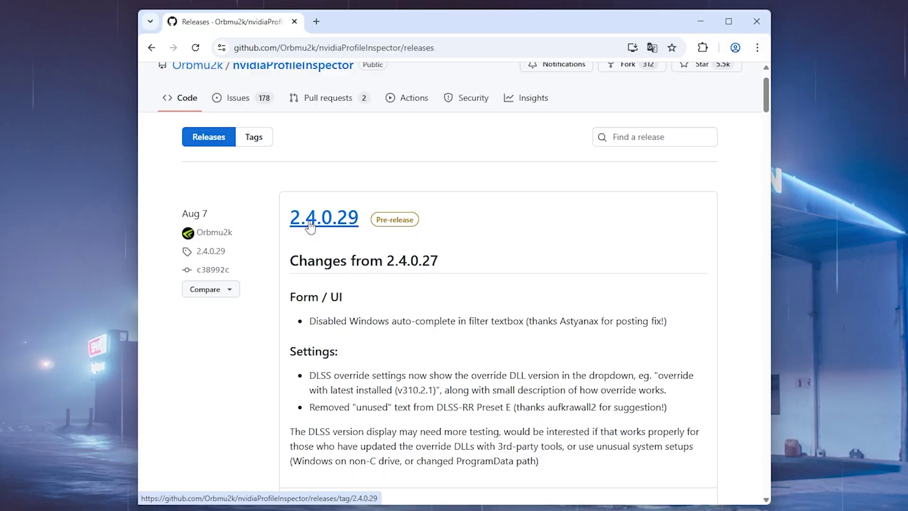
{"action": "left_click", "coordinate": [334, 219]}
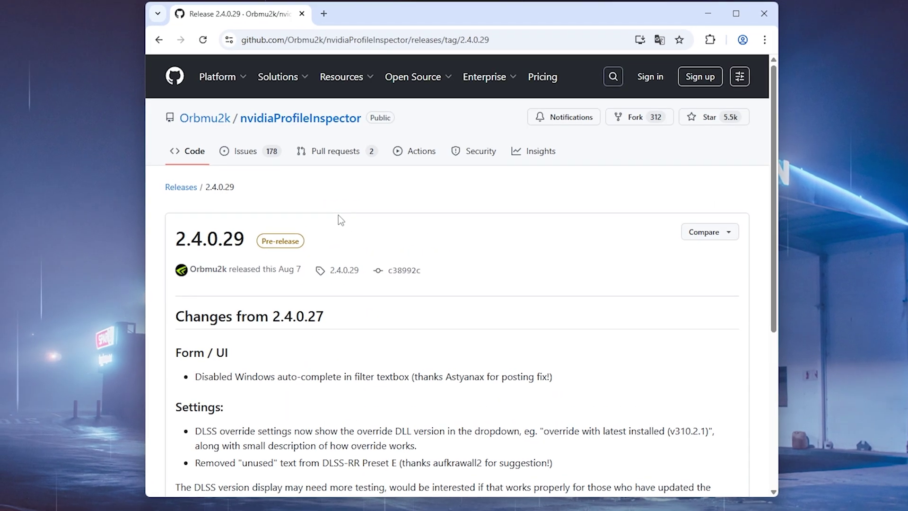
Step: Download nvidiaProfileInspector.zip (165 KB) and open the downloaded archive
{"action": "scroll", "coordinate": [321, 235], "scroll_direction": "down", "scroll_amount": 5}
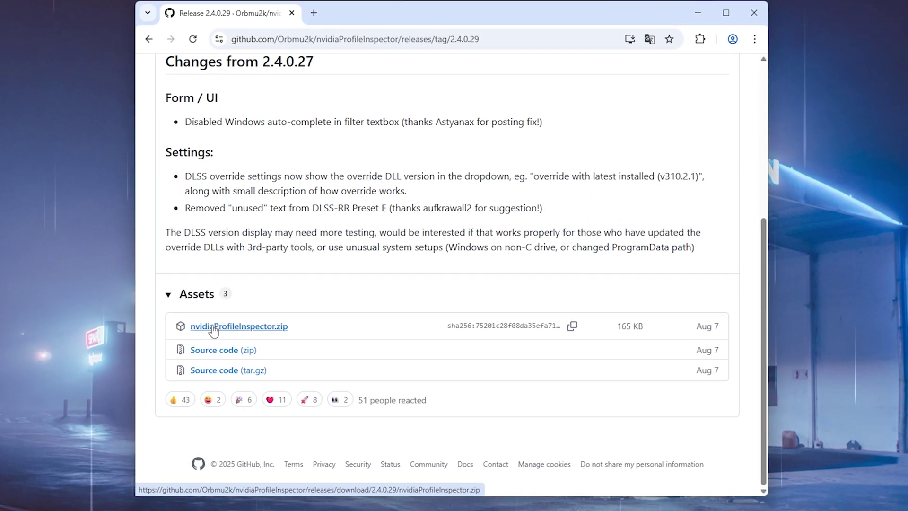
{"action": "left_click", "coordinate": [215, 332]}
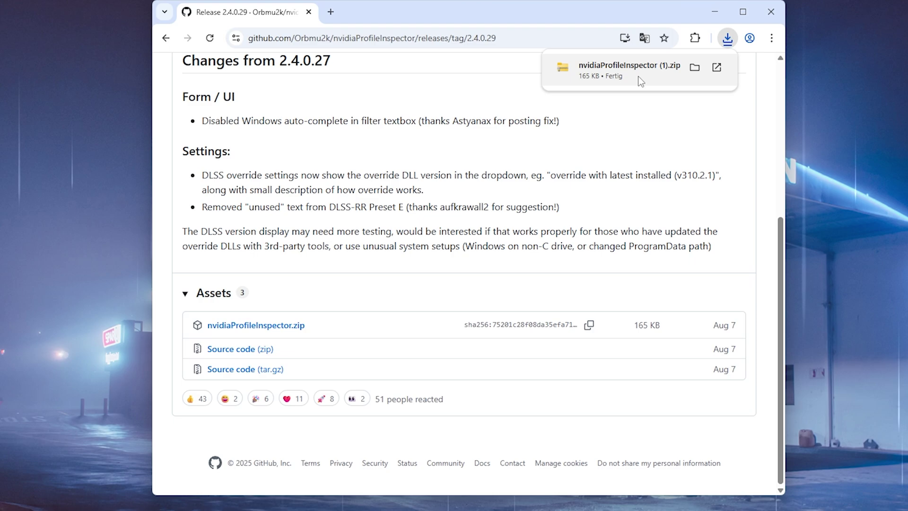
{"action": "left_click", "coordinate": [663, 78]}
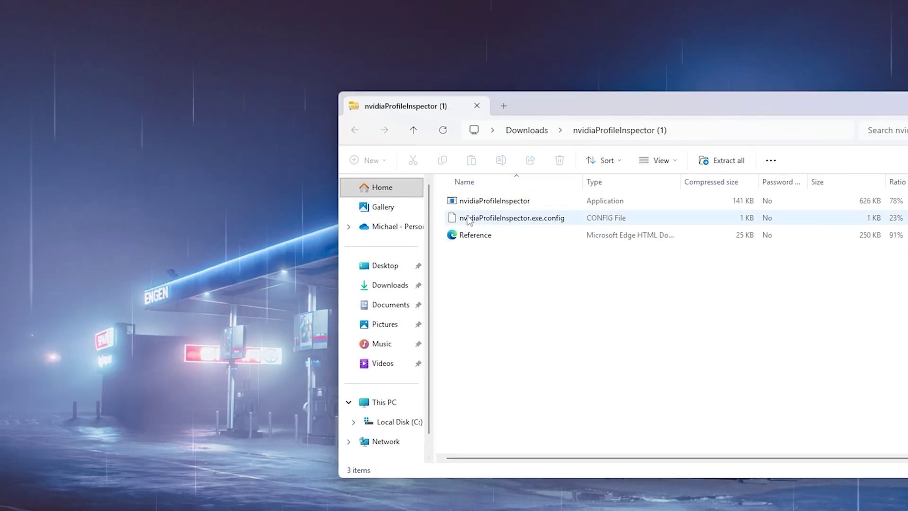
Step: Drag the nvidiaProfileInspector application out of the zip window onto the Desktop
{"action": "left_click", "coordinate": [494, 201]}
{"action": "left_click_drag", "start_coordinate": [495, 201], "coordinate": [259, 183]}
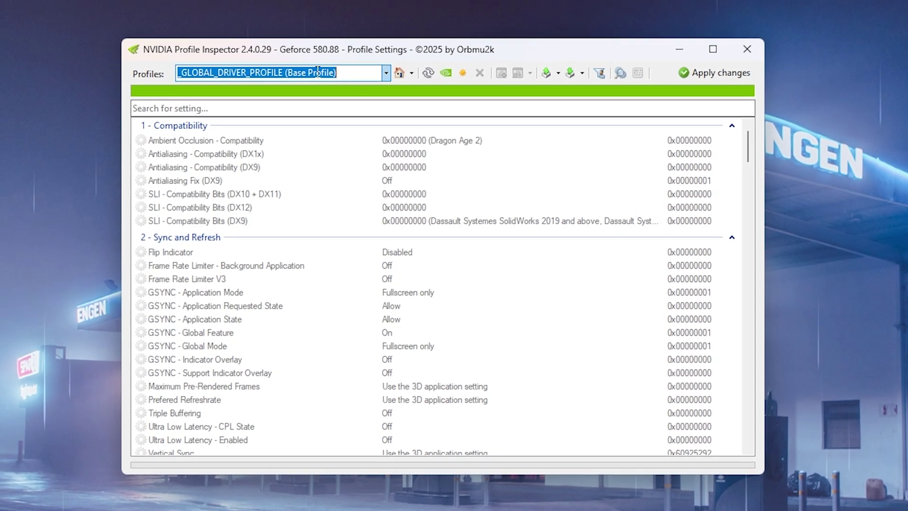
Step: Load the Fortnite profile by entering 'Fortn' in Profiles, then browse its settings list
{"action": "type", "text": "Fortn"}
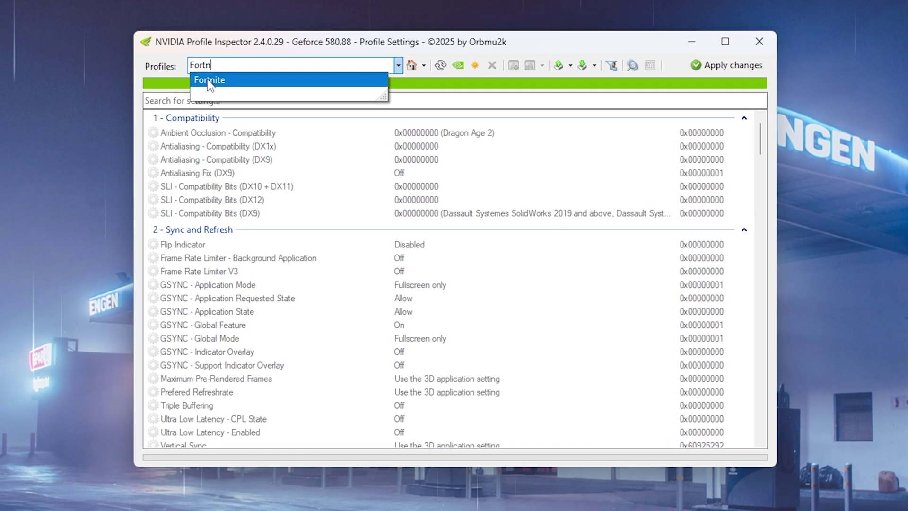
{"action": "left_click", "coordinate": [209, 82]}
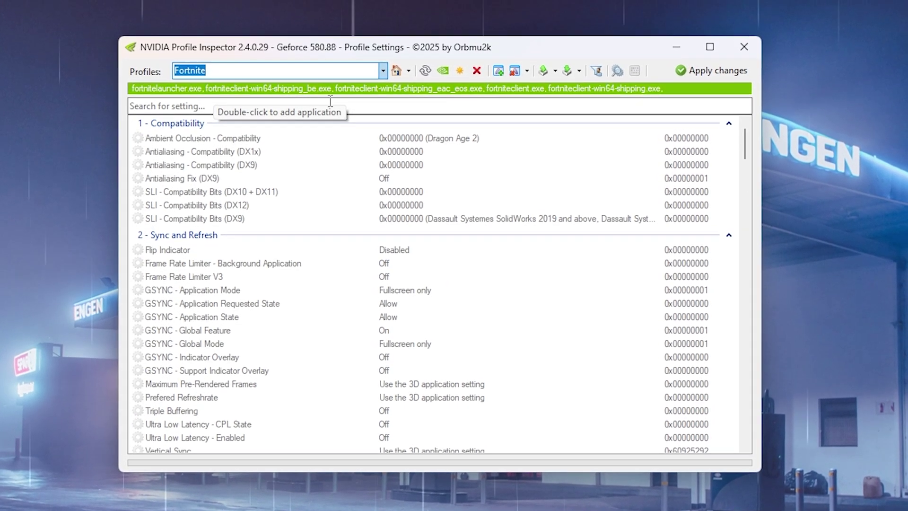
{"action": "scroll", "coordinate": [554, 246], "scroll_direction": "down", "scroll_amount": 13}
{"action": "scroll", "coordinate": [525, 247], "scroll_direction": "up", "scroll_amount": 8}
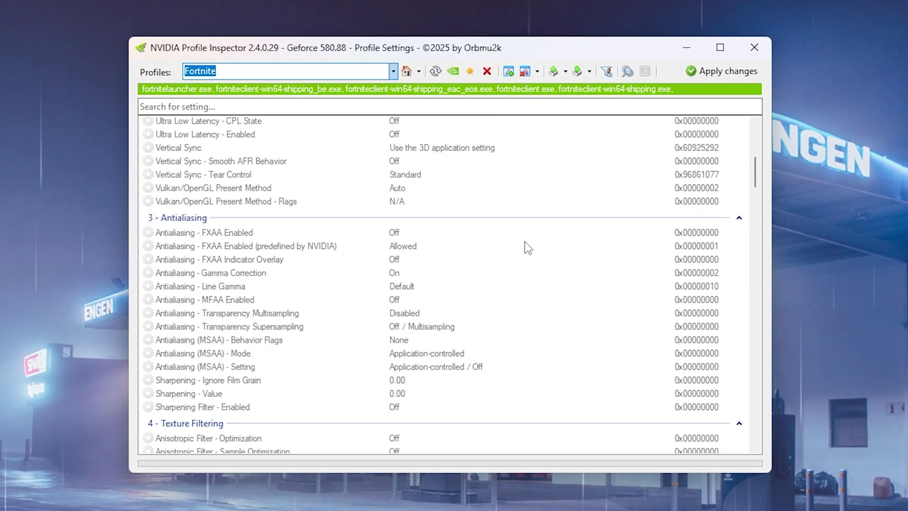
{"action": "scroll", "coordinate": [527, 240], "scroll_direction": "up", "scroll_amount": 10}
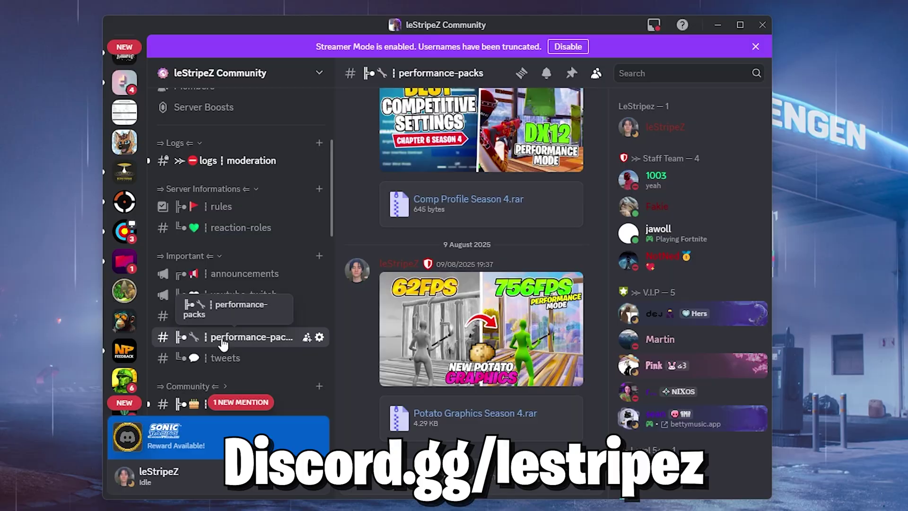
Step: Search the server for 'perf', limited to the performance-packs channel
{"action": "left_click", "coordinate": [637, 72]}
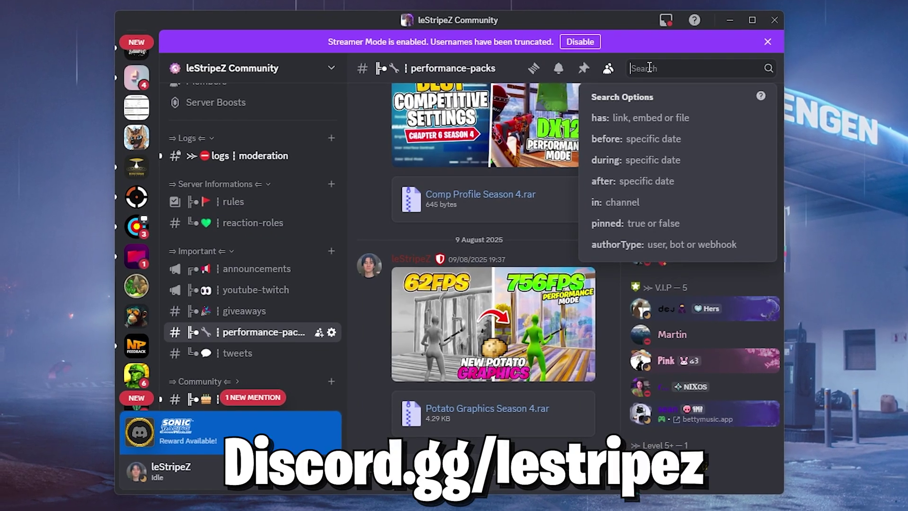
{"action": "type", "text": "perf"}
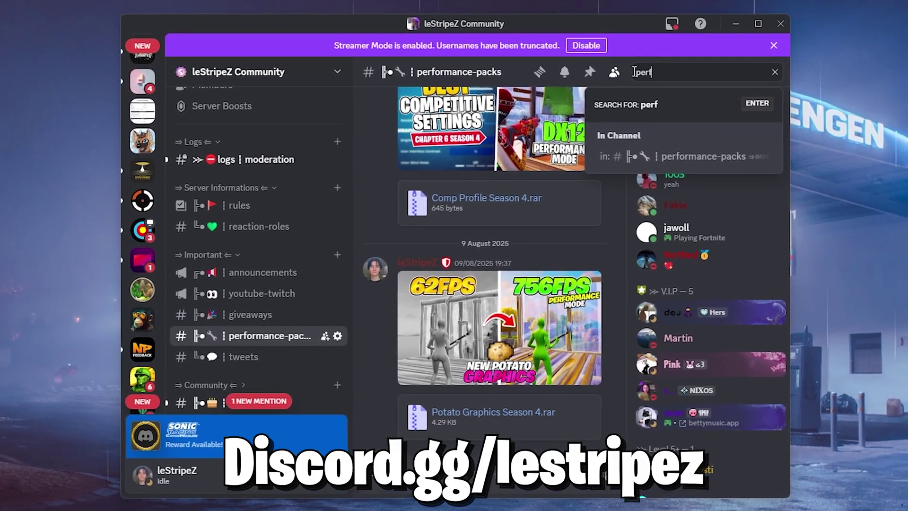
{"action": "left_click", "coordinate": [677, 154]}
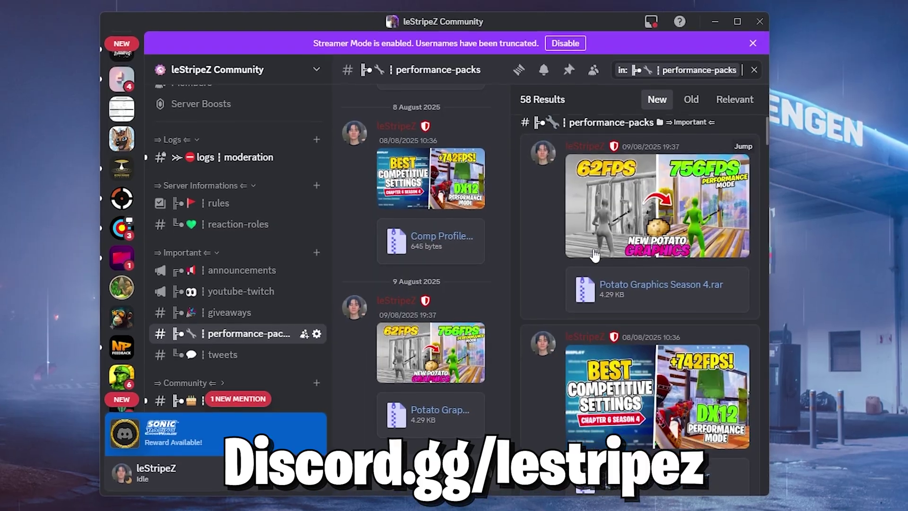
{"action": "scroll", "coordinate": [666, 233], "scroll_direction": "down", "scroll_amount": 15}
{"action": "scroll", "coordinate": [625, 247], "scroll_direction": "up", "scroll_amount": 15}
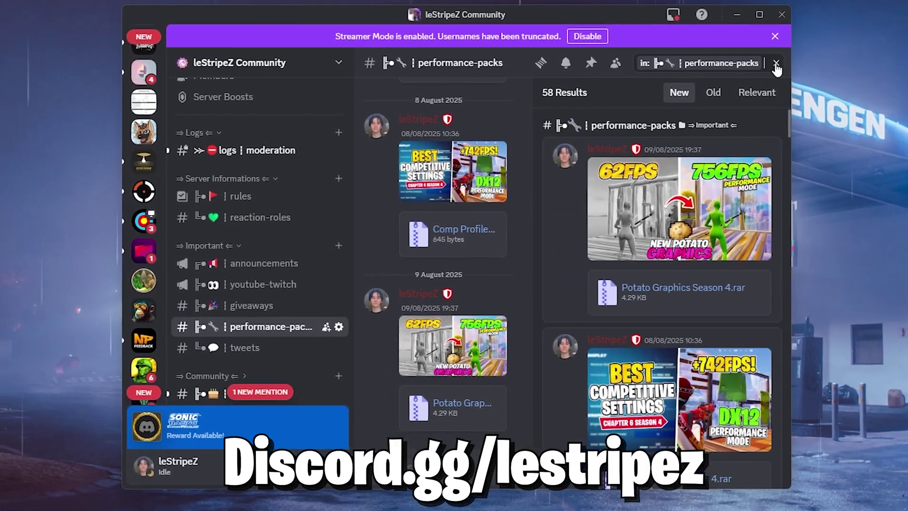
Step: Close the search, hide the member list, and download Potato Graphics Season 4.rar
{"action": "left_click", "coordinate": [776, 64]}
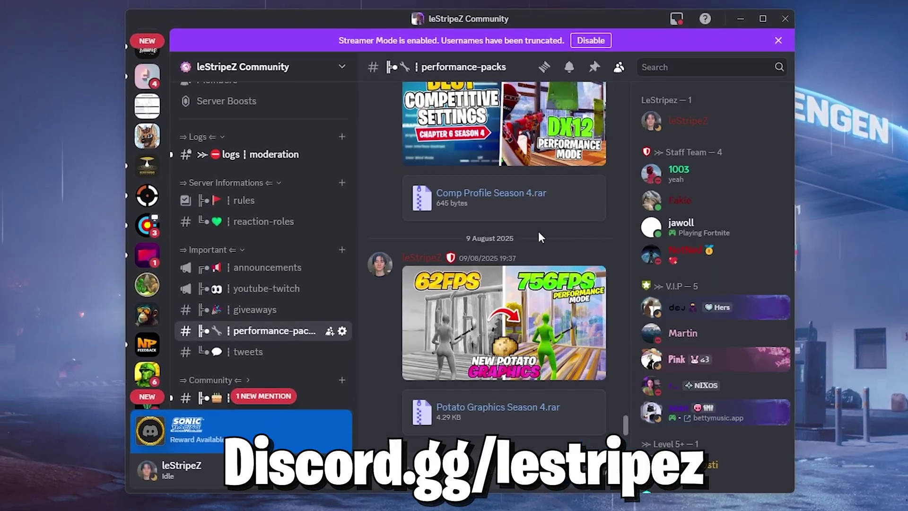
{"action": "left_click", "coordinate": [607, 69]}
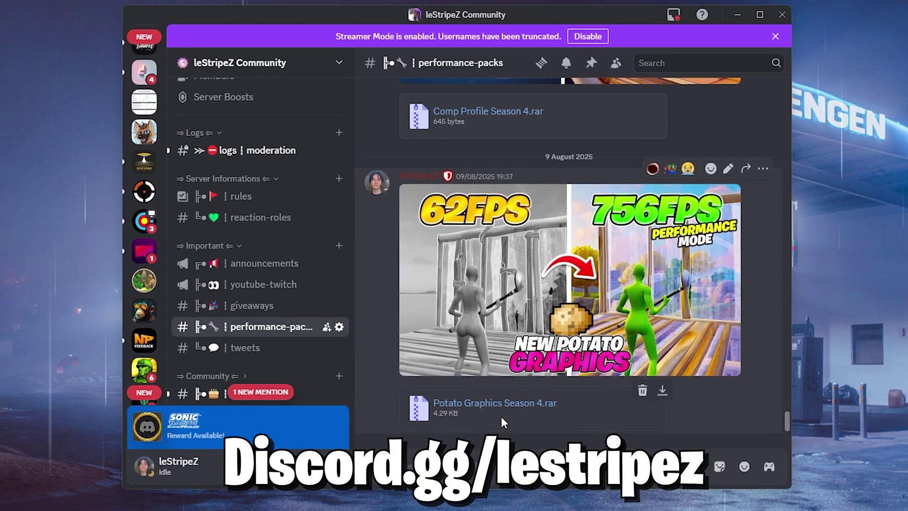
{"action": "left_click", "coordinate": [494, 412]}
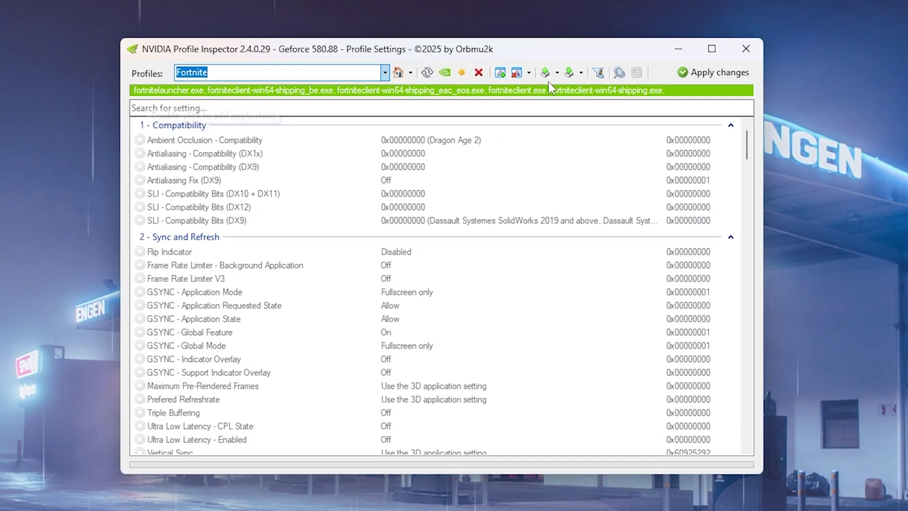
Step: Import '2026 leStripeZ Nvidia Profile.nip' from the Desktop using Import profile(s)
{"action": "left_click", "coordinate": [579, 71]}
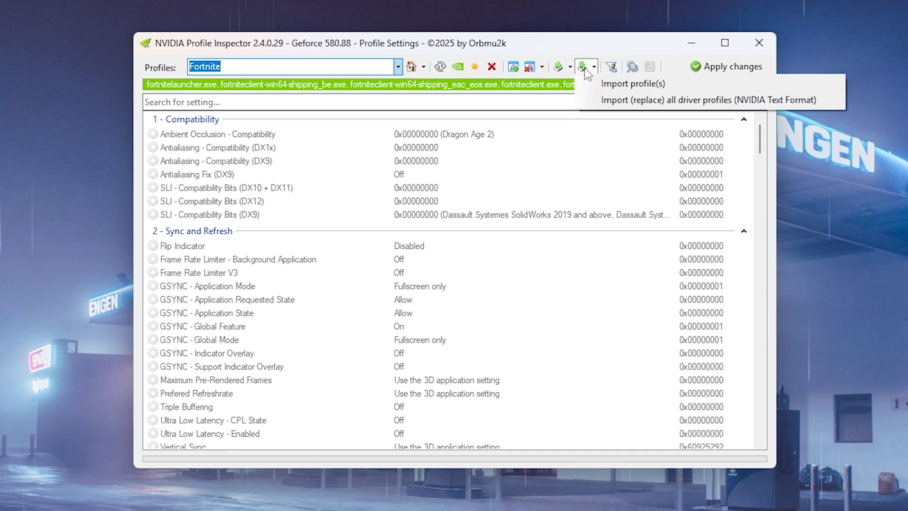
{"action": "left_click", "coordinate": [642, 87]}
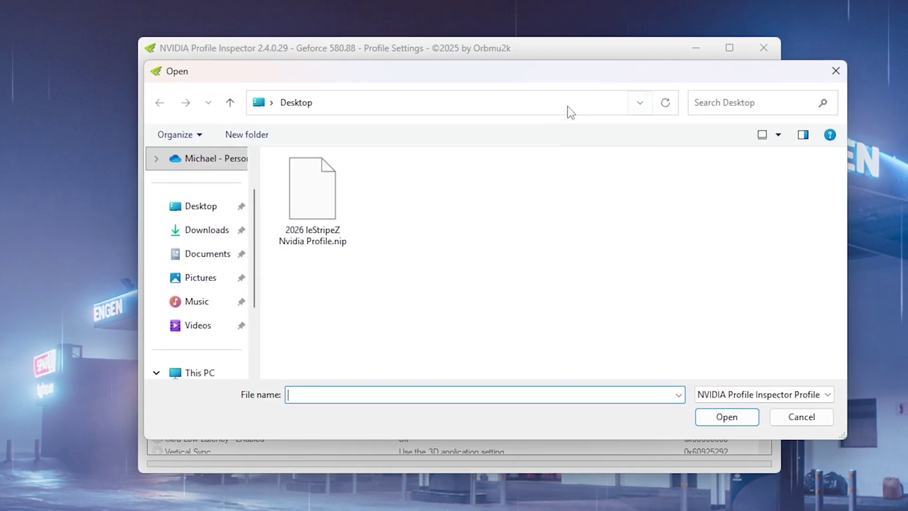
{"action": "left_click", "coordinate": [313, 191]}
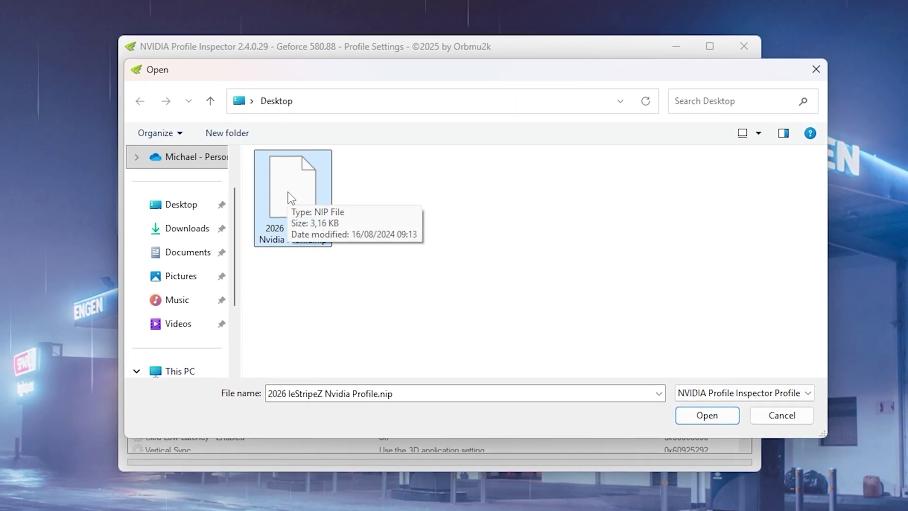
{"action": "left_click", "coordinate": [722, 414]}
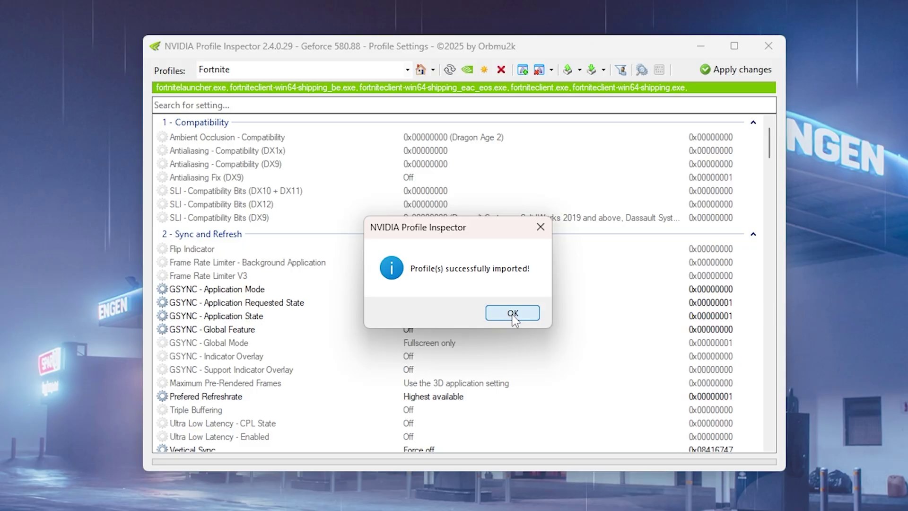
Step: Acknowledge the import success and confirm Vertical Sync now reads Force off
{"action": "left_click", "coordinate": [513, 313]}
{"action": "scroll", "coordinate": [521, 237], "scroll_direction": "down", "scroll_amount": 1}
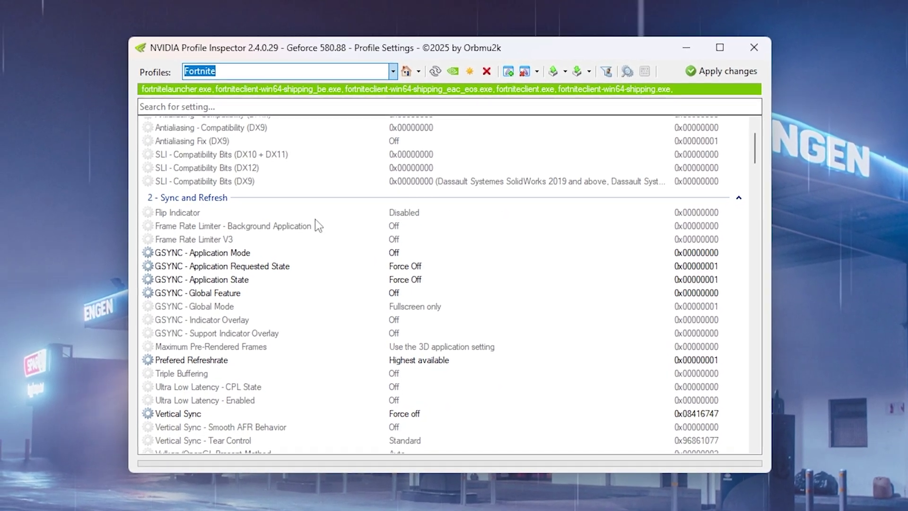
{"action": "scroll", "coordinate": [313, 257], "scroll_direction": "down", "scroll_amount": 1}
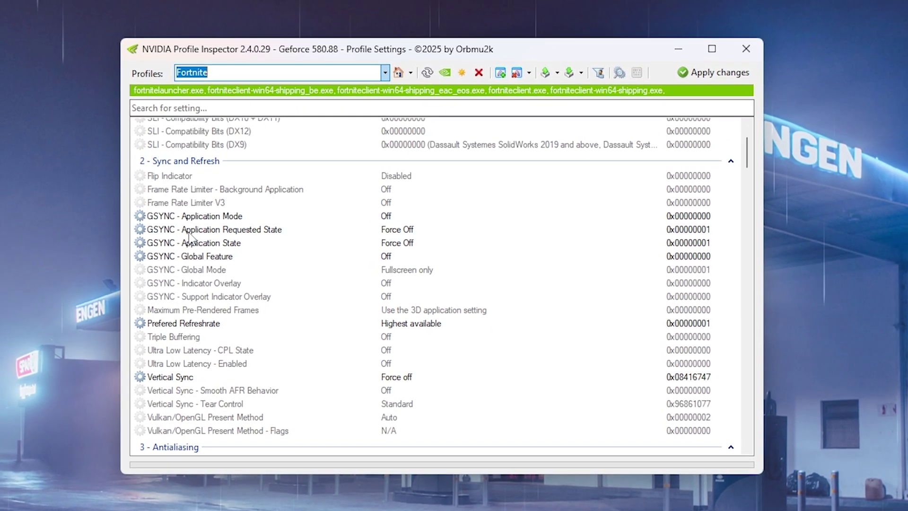
{"action": "scroll", "coordinate": [291, 290], "scroll_direction": "down", "scroll_amount": 1}
{"action": "scroll", "coordinate": [409, 288], "scroll_direction": "down", "scroll_amount": 1}
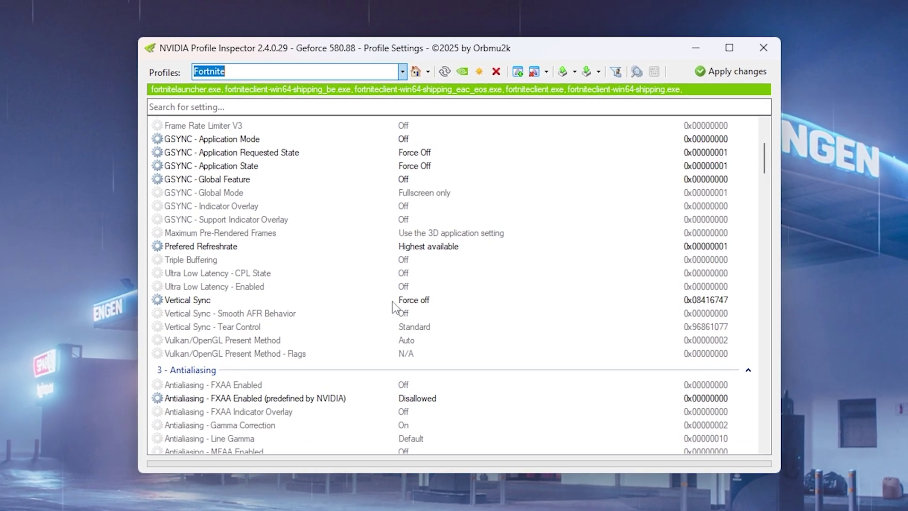
{"action": "left_click", "coordinate": [392, 302]}
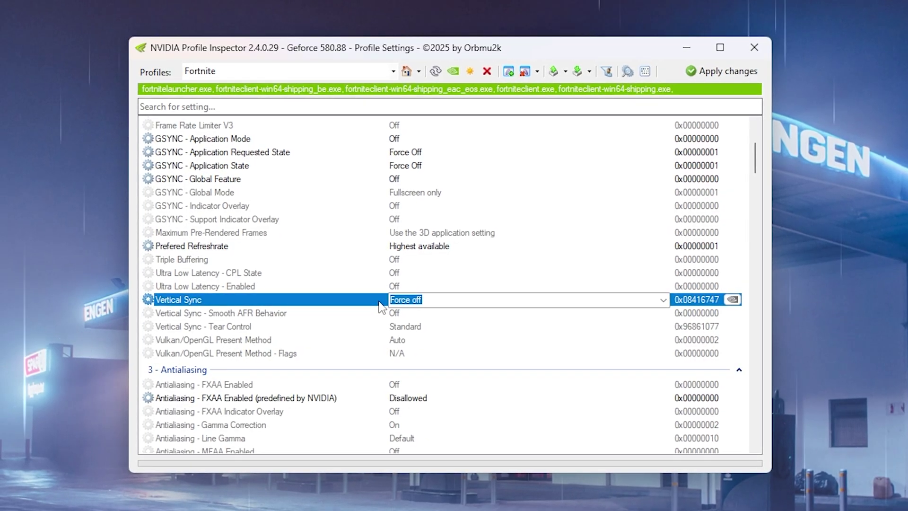
Step: Review the imported FXAA, MSAA and anisotropic filter optimization values further down
{"action": "scroll", "coordinate": [381, 306], "scroll_direction": "down", "scroll_amount": 1}
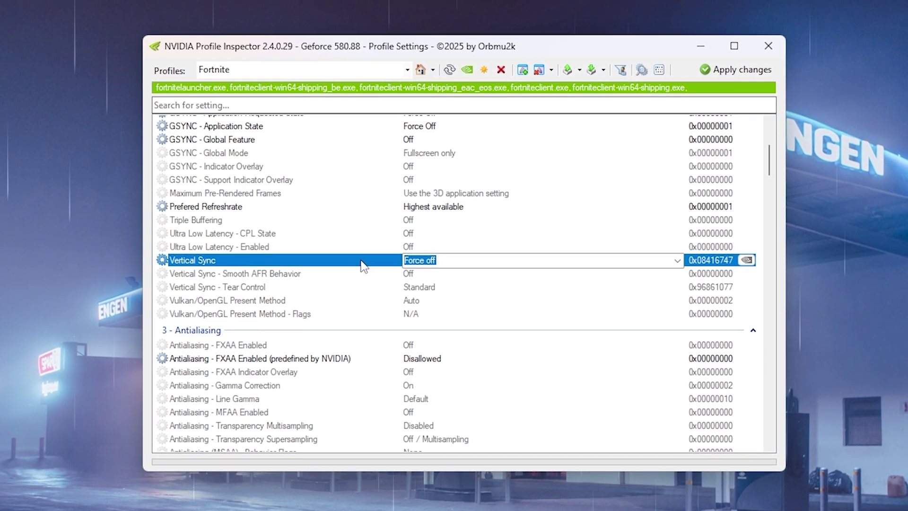
{"action": "scroll", "coordinate": [365, 268], "scroll_direction": "down", "scroll_amount": 3}
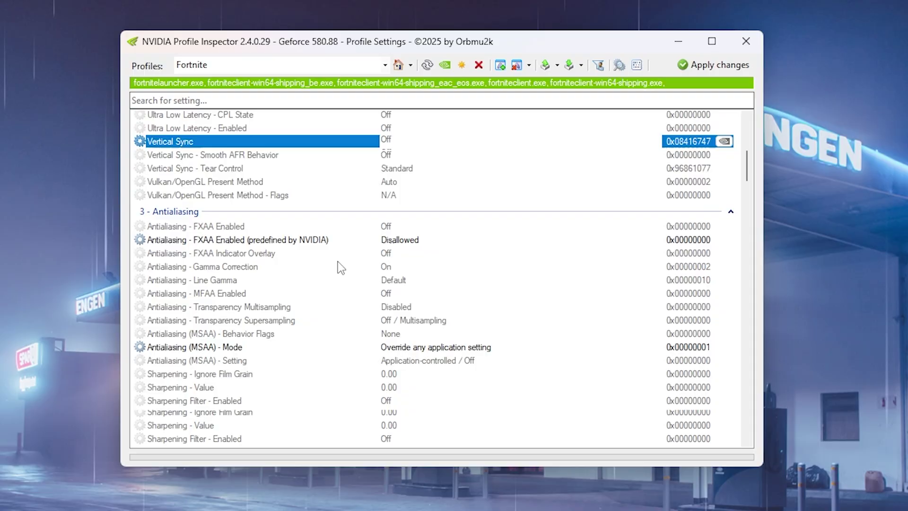
{"action": "scroll", "coordinate": [338, 268], "scroll_direction": "down", "scroll_amount": 1}
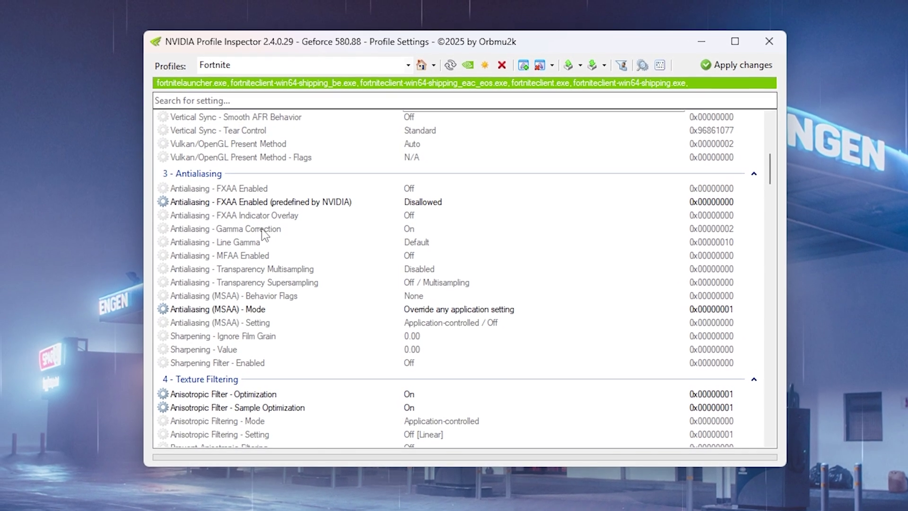
{"action": "left_click", "coordinate": [242, 234]}
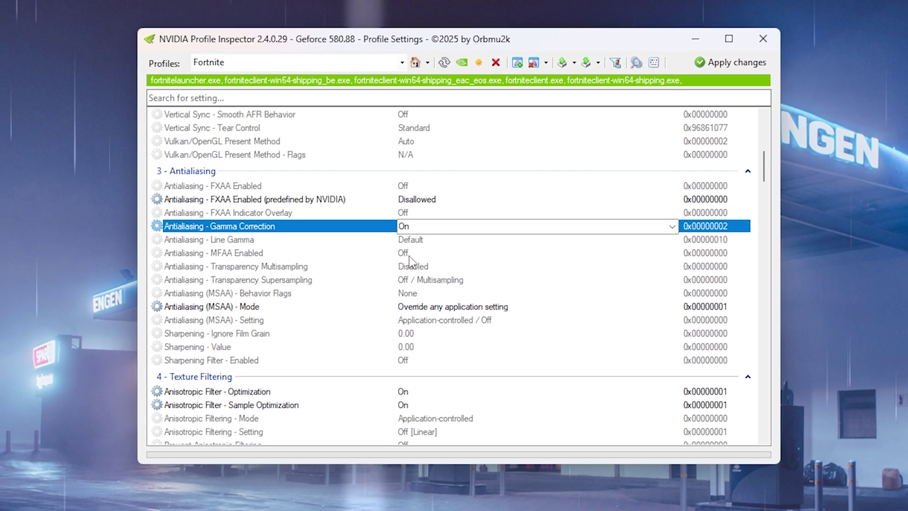
{"action": "left_click", "coordinate": [284, 315]}
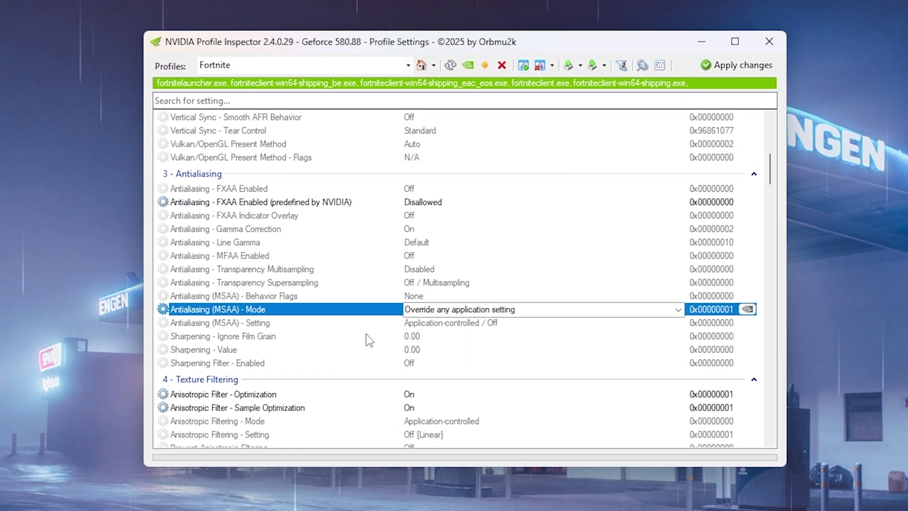
{"action": "scroll", "coordinate": [319, 258], "scroll_direction": "down", "scroll_amount": 5}
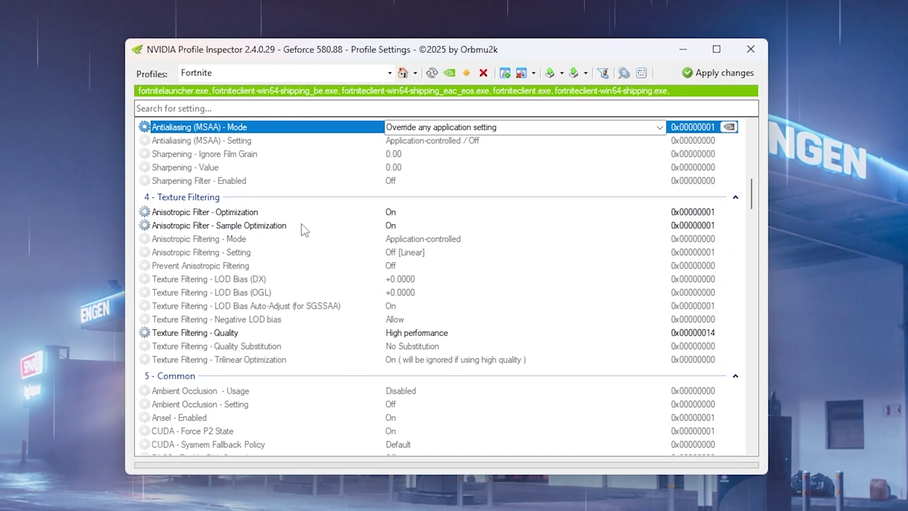
{"action": "left_click", "coordinate": [349, 210]}
{"action": "left_click", "coordinate": [348, 224]}
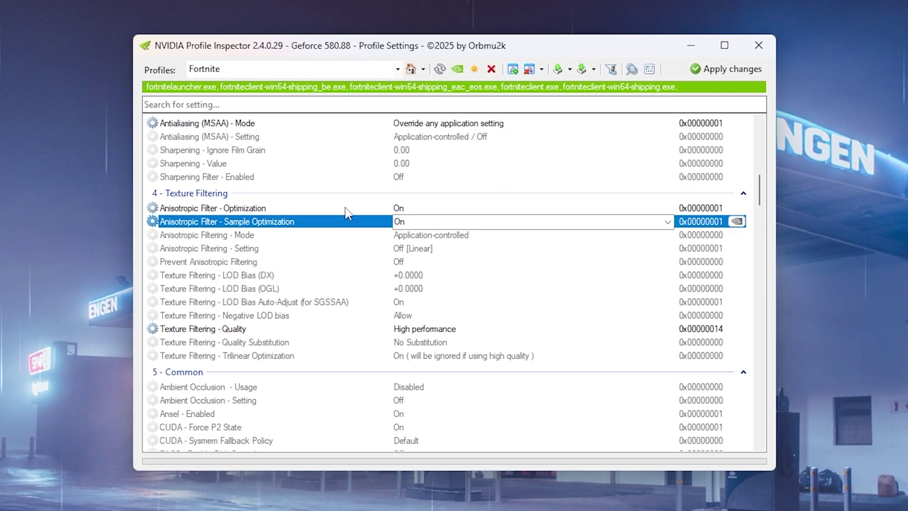
{"action": "left_click", "coordinate": [356, 211]}
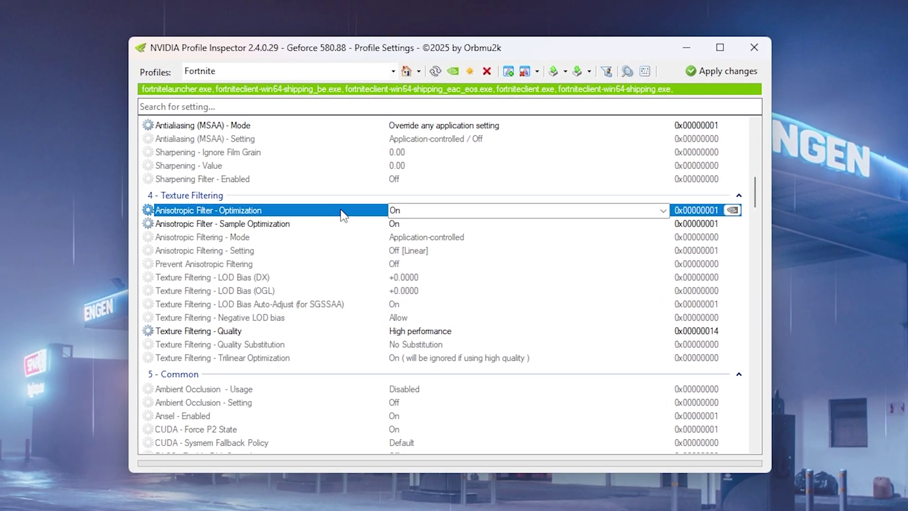
{"action": "left_click", "coordinate": [250, 331]}
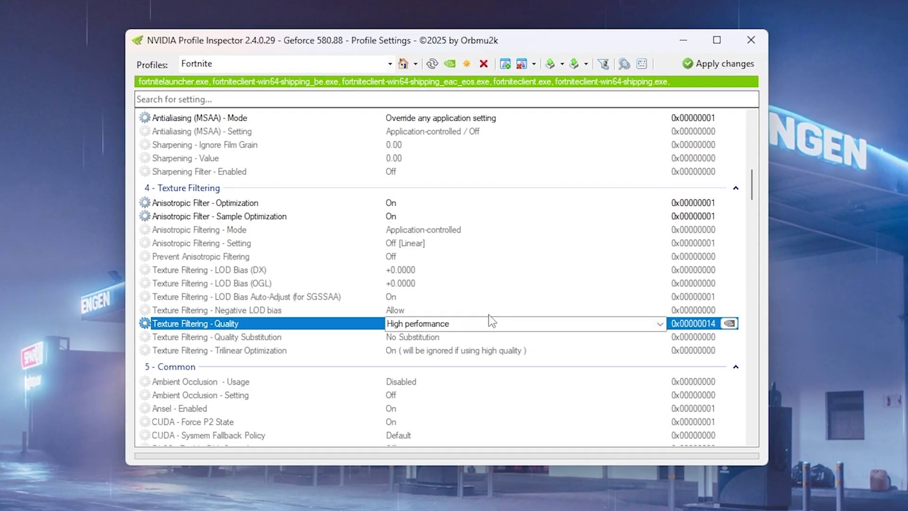
{"action": "left_click", "coordinate": [225, 279]}
{"action": "left_click", "coordinate": [237, 305]}
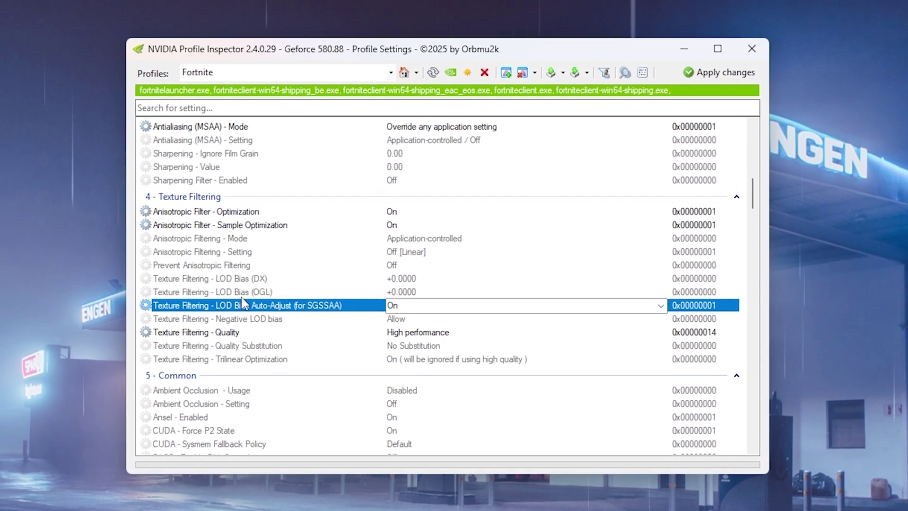
{"action": "left_click", "coordinate": [231, 279]}
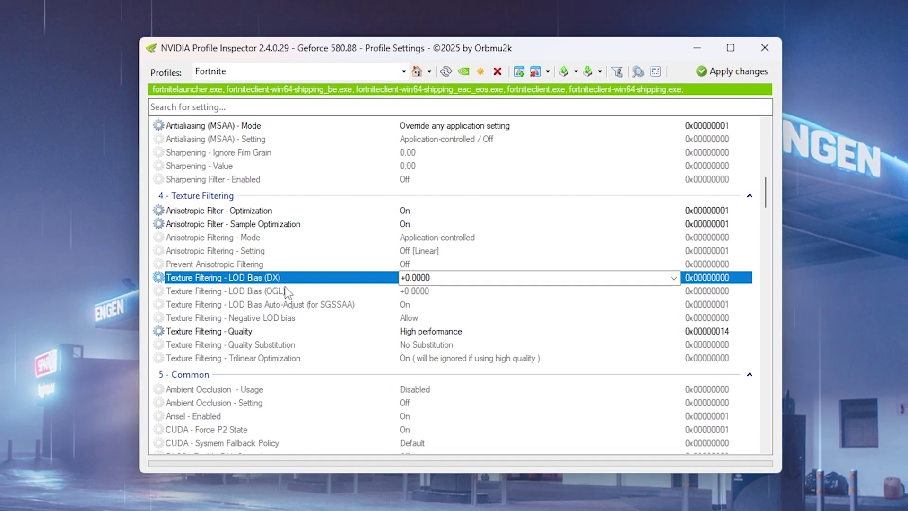
{"action": "scroll", "coordinate": [277, 236], "scroll_direction": "down", "scroll_amount": 1}
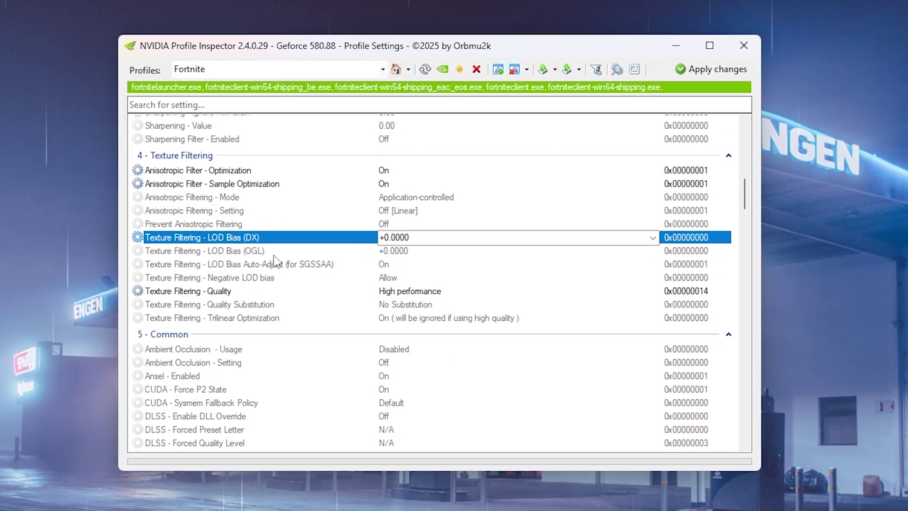
{"action": "scroll", "coordinate": [327, 268], "scroll_direction": "down", "scroll_amount": 1}
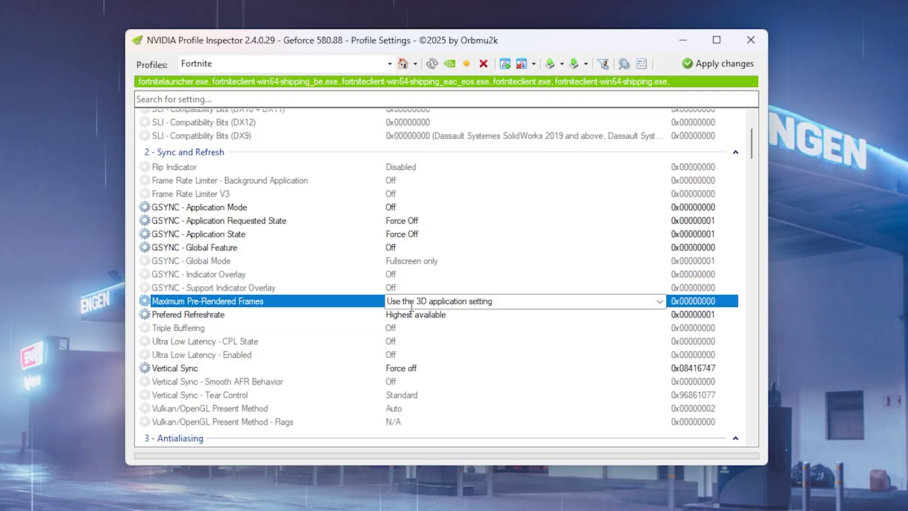
Step: Change Maximum Pre-Rendered Frames from the 3D application setting to 1, then recheck its choices
{"action": "left_click", "coordinate": [654, 308]}
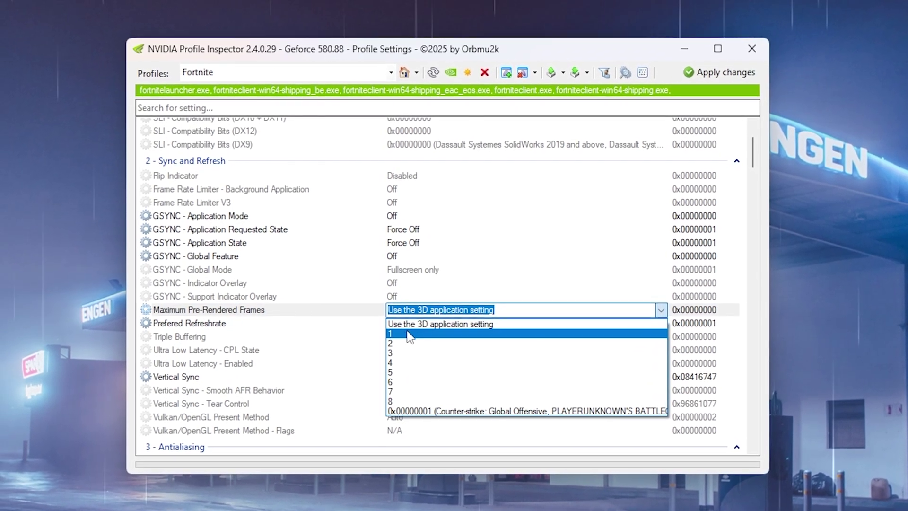
{"action": "left_click", "coordinate": [408, 333]}
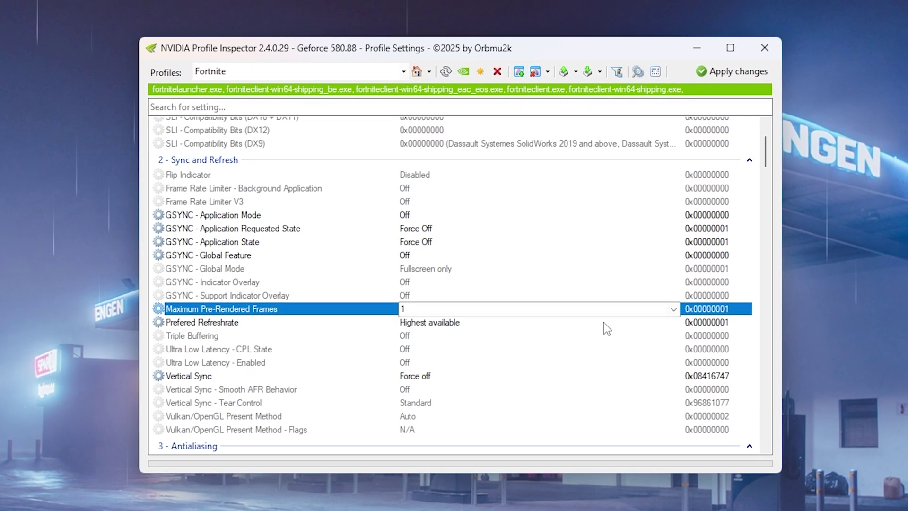
{"action": "left_click", "coordinate": [669, 307]}
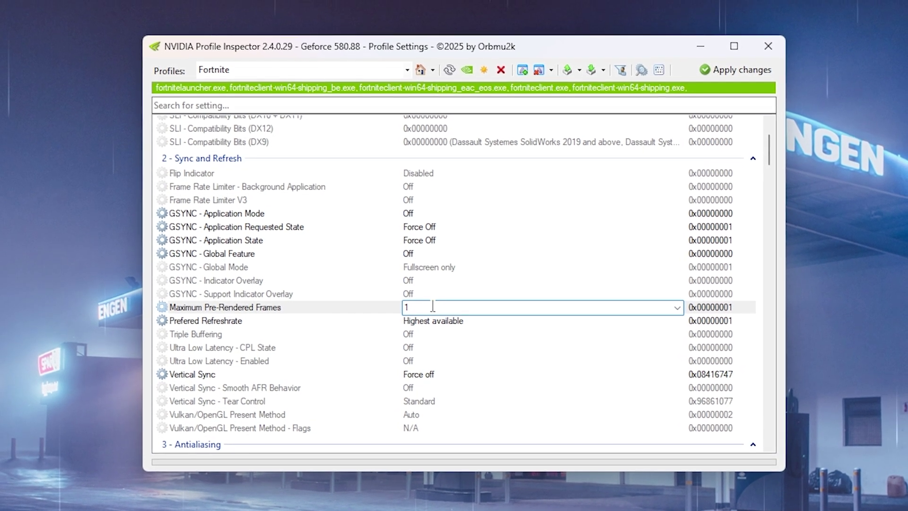
{"action": "left_click", "coordinate": [667, 307]}
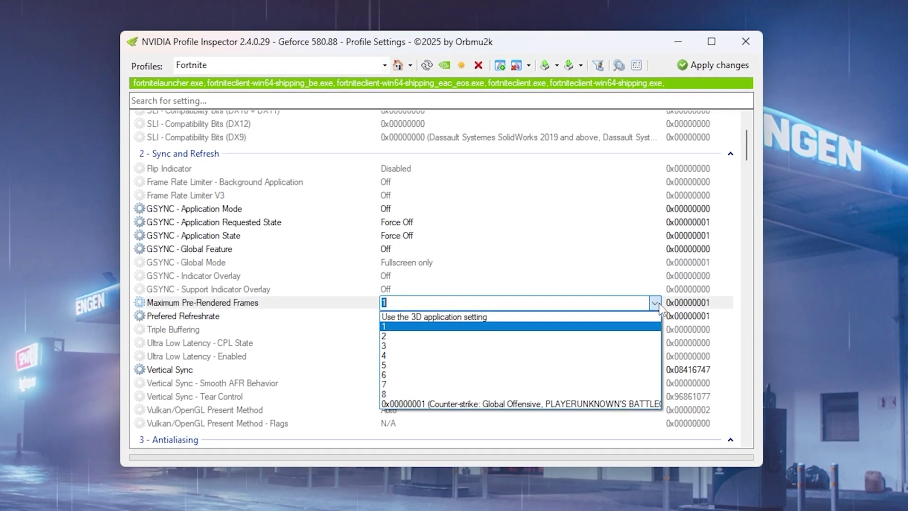